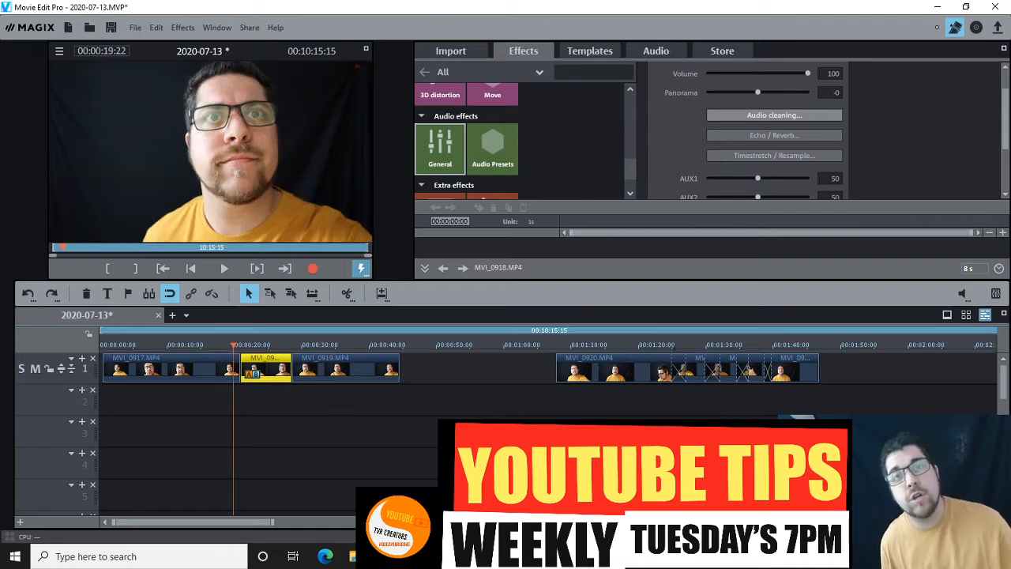
- Try ungrouping the audio from the MVI_0918.MP4 clip, and undo the separation
key("ctrl+Up")
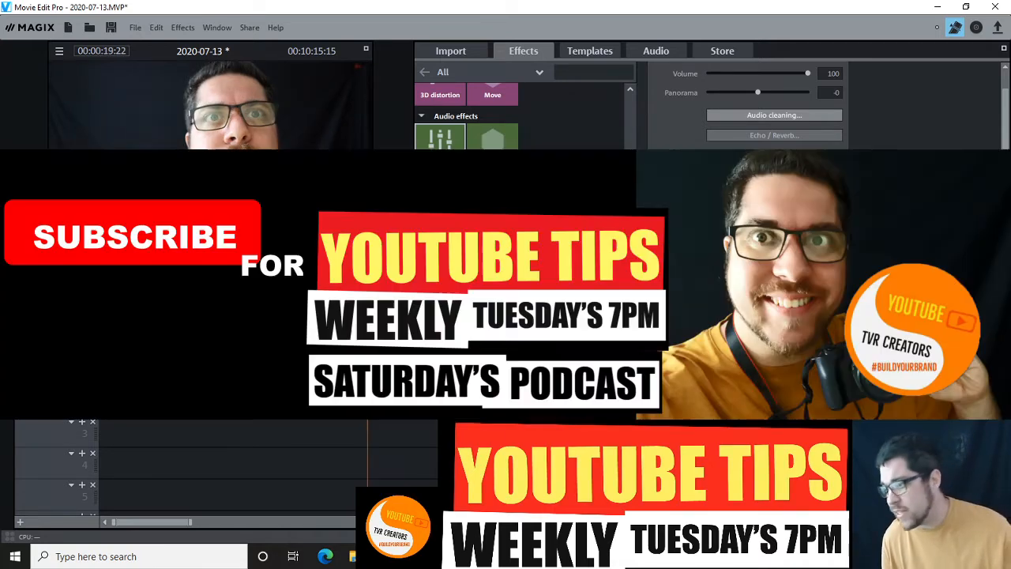
key("ctrl+Up")
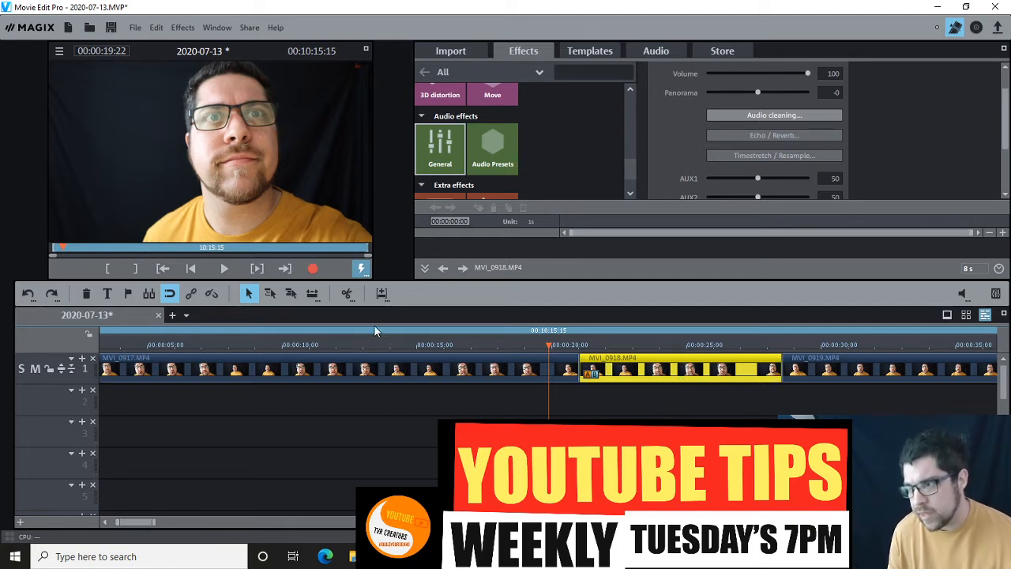
left_click(213, 295)
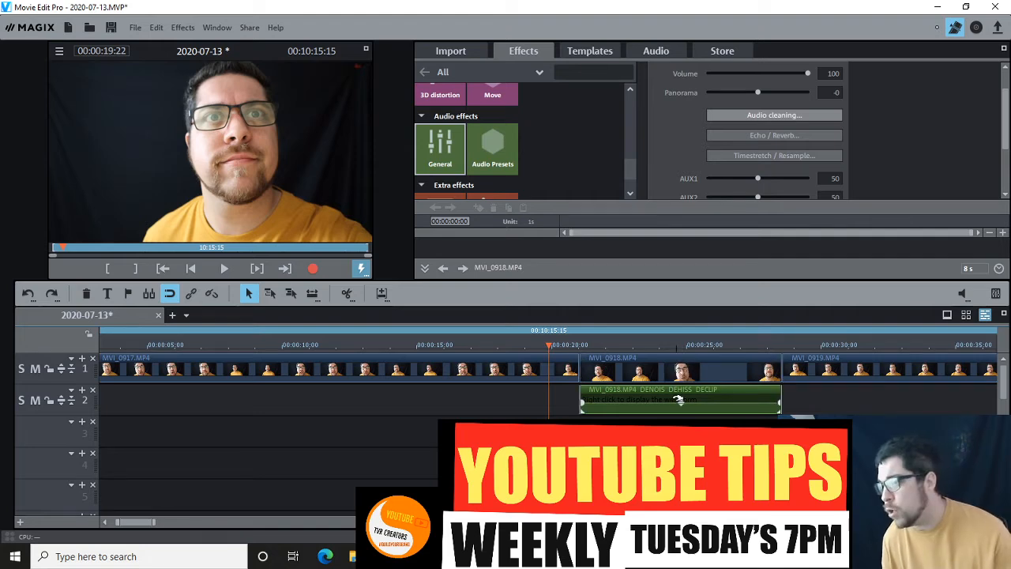
left_click(157, 30)
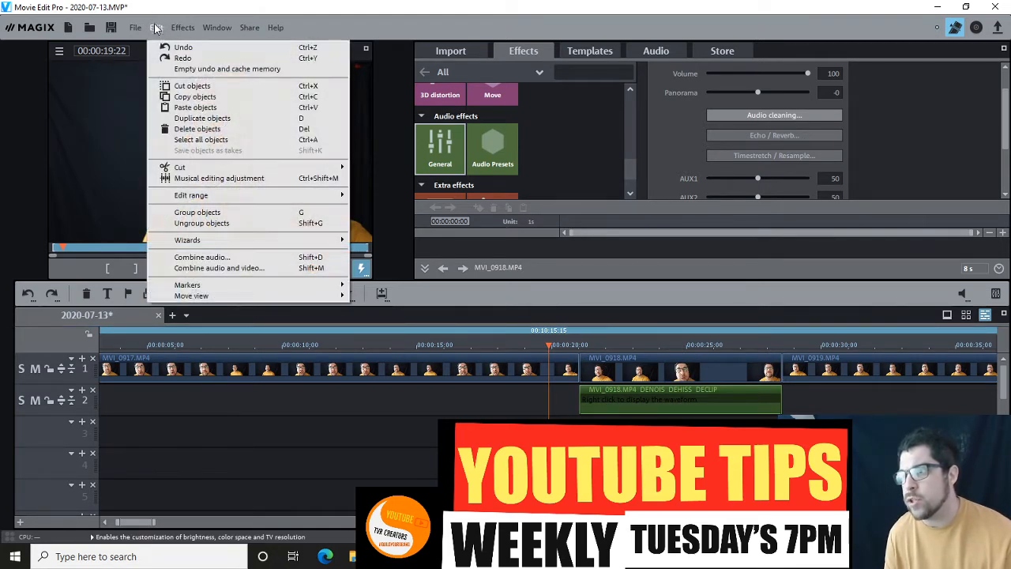
left_click(169, 49)
- Slide the MVI_0918.MP4 clip slightly over the end of MVI_0917.MP4 to make a short crossfade, and play the transition
left_click(626, 370)
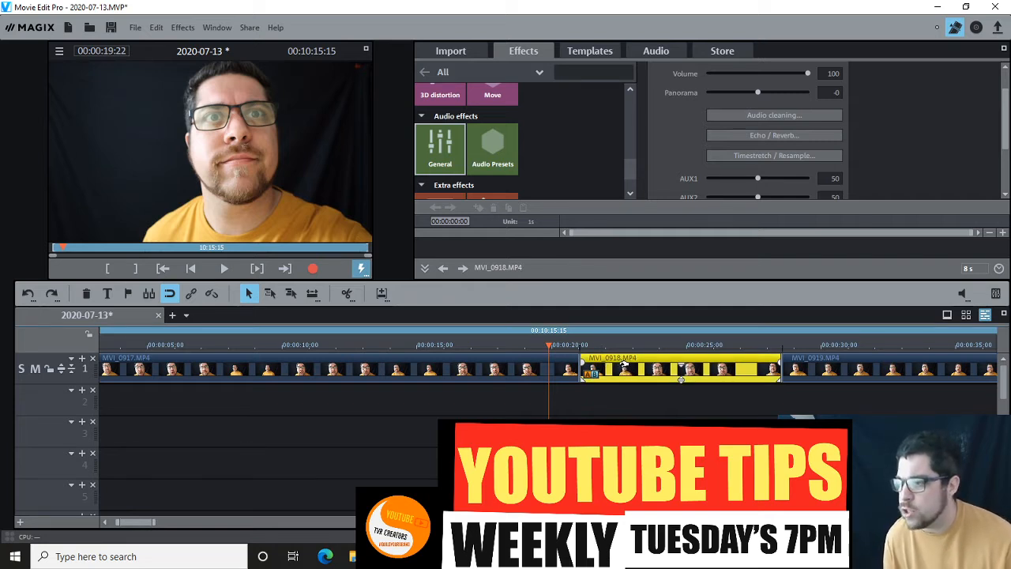
left_click_drag(625, 365, 618, 366)
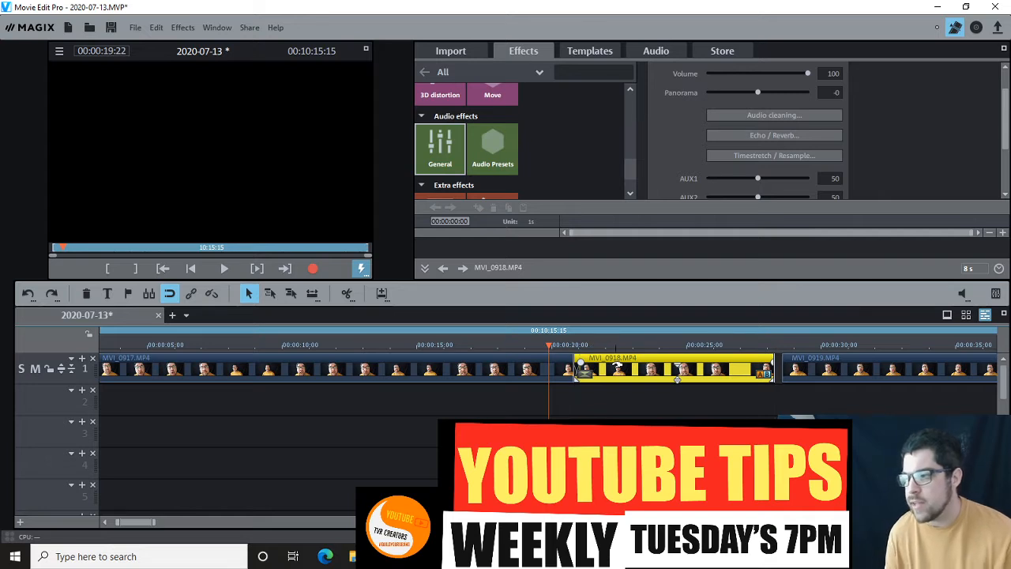
key("space")
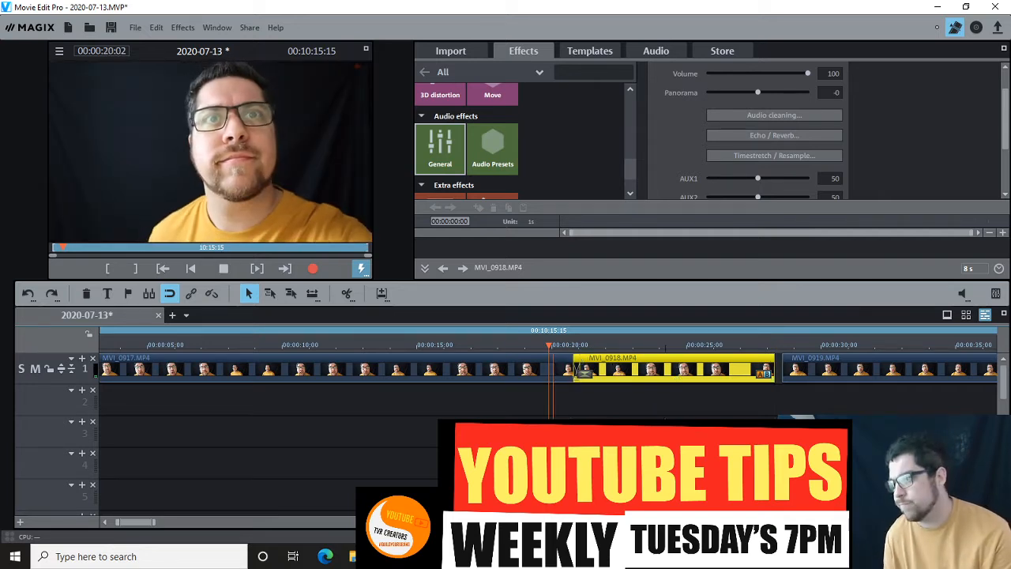
key("space")
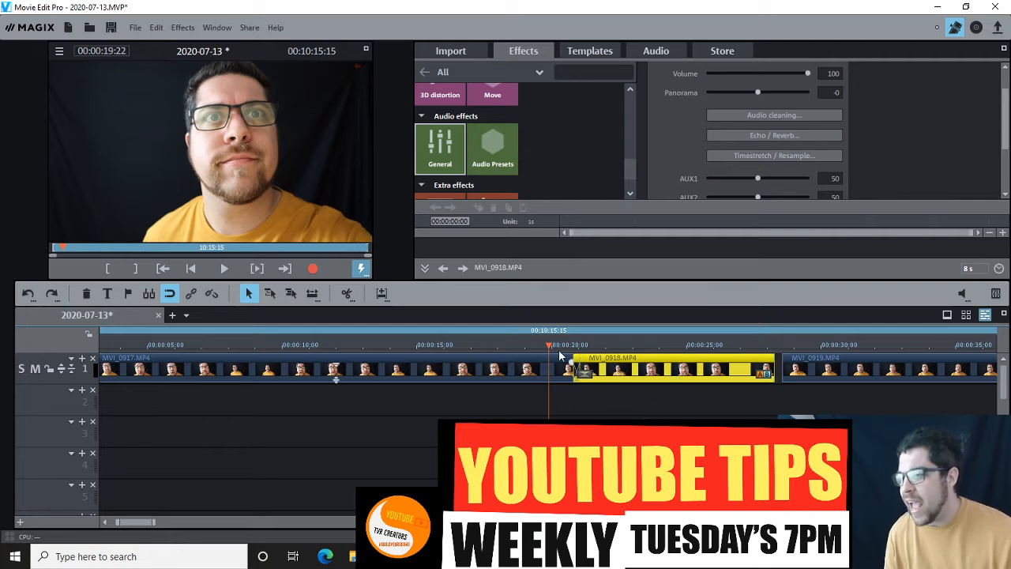
- Try a longer crossfade by overlapping MVI_0918.MP4 further onto MVI_0917.MP4, play it, and return the clip to its place beside MVI_0919.MP4
left_click(530, 348)
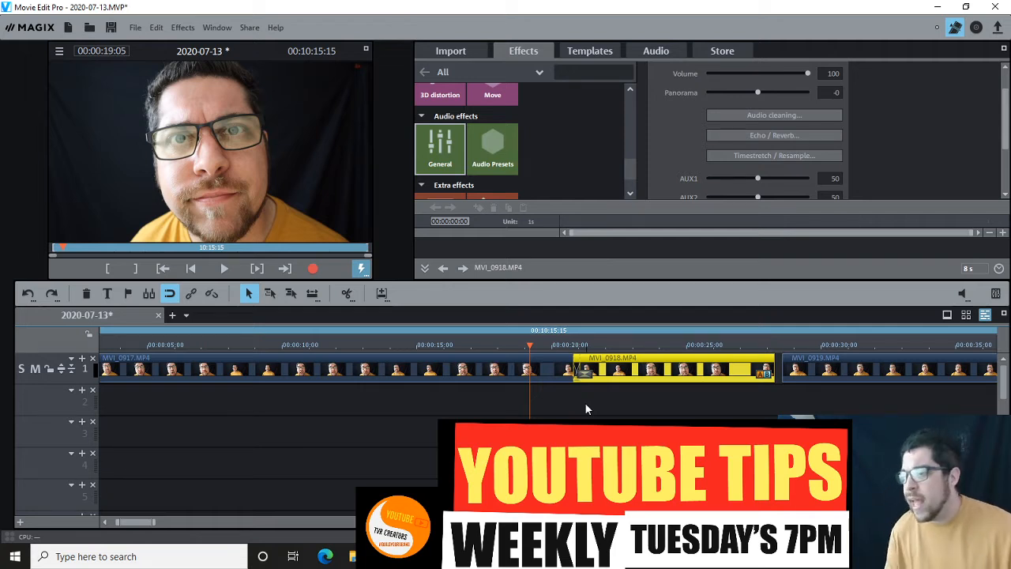
left_click(568, 347)
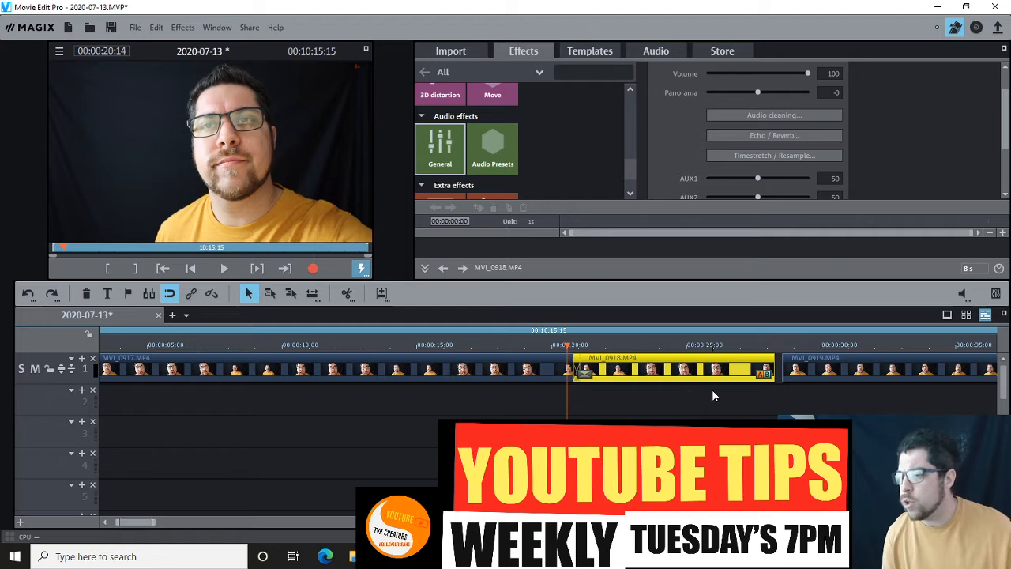
left_click(519, 347)
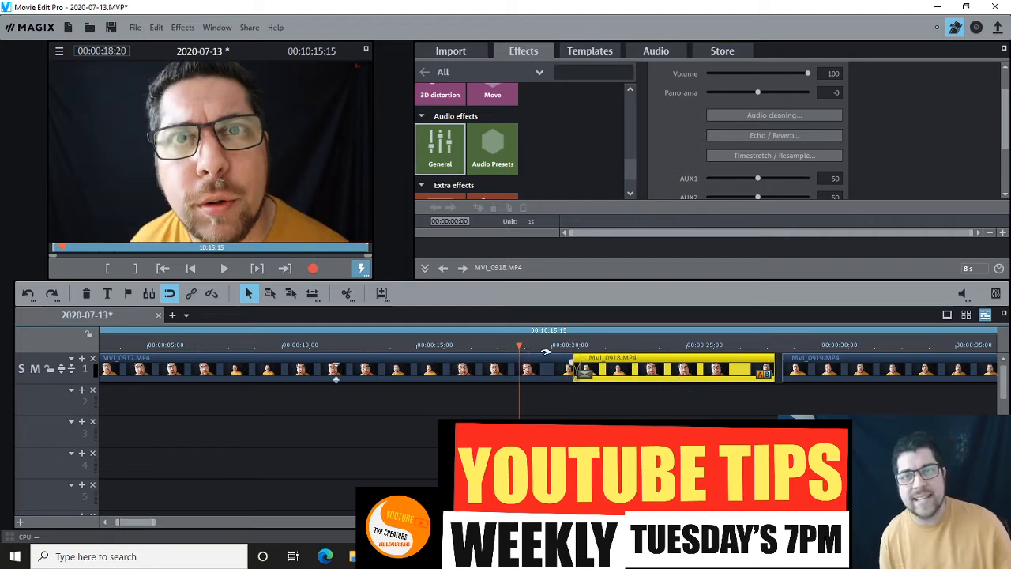
left_click_drag(644, 368, 608, 367)
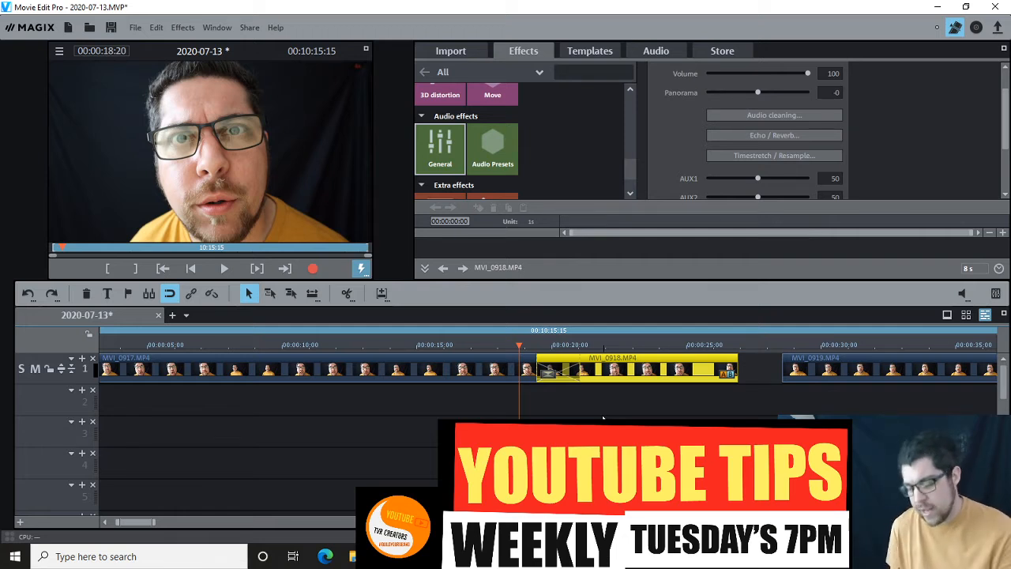
key("space")
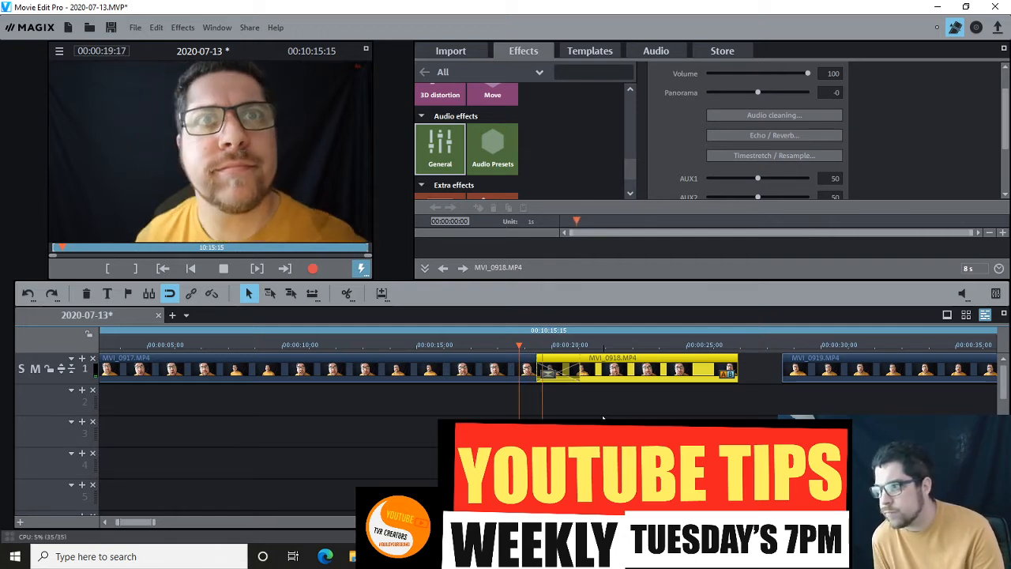
key("space")
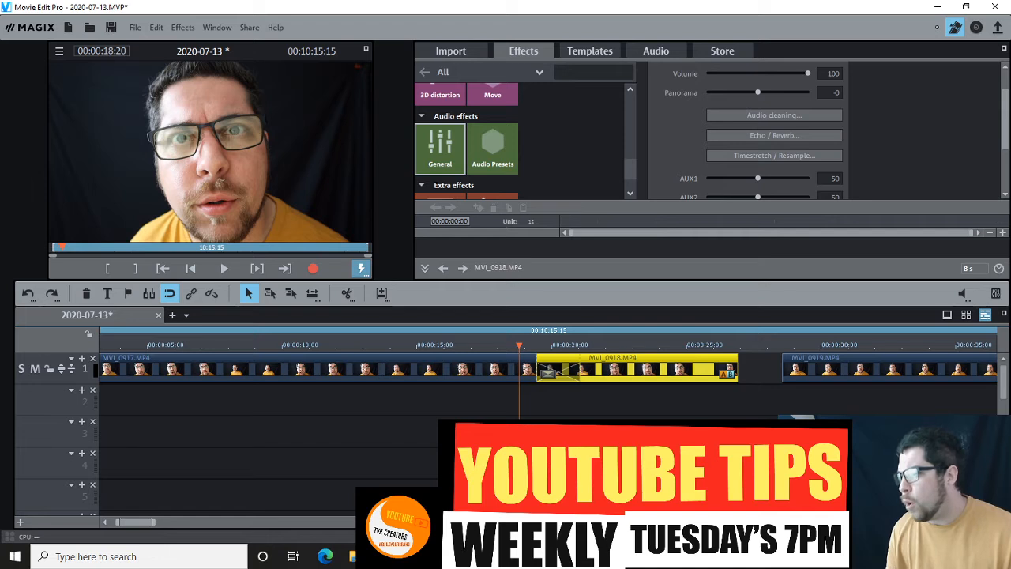
left_click_drag(608, 360, 650, 361)
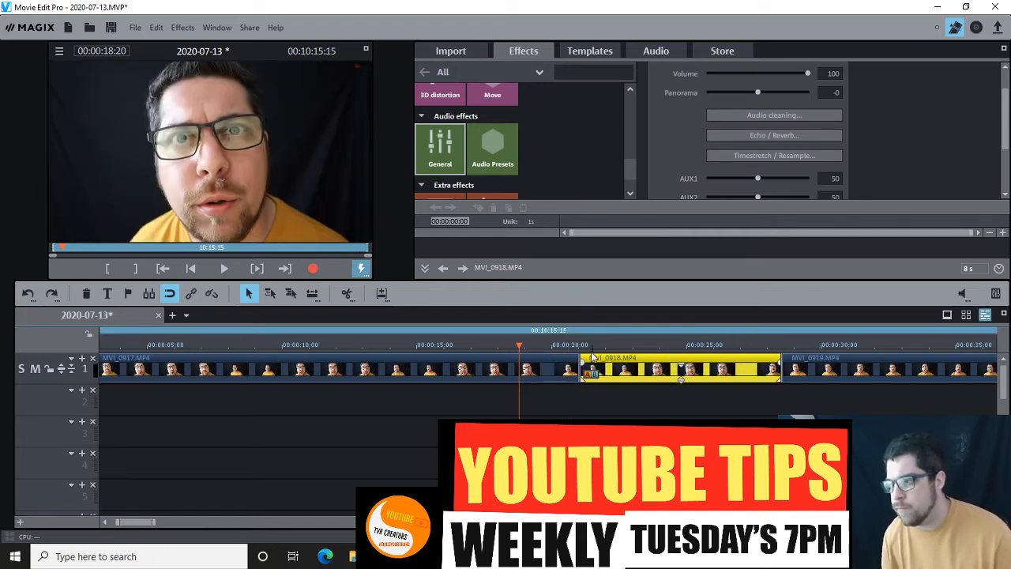
- Check the join between MVI_0917.MP4 and MVI_0918.MP4, and split MVI_0918.MP4 at 00:00:25:03
left_click(580, 348)
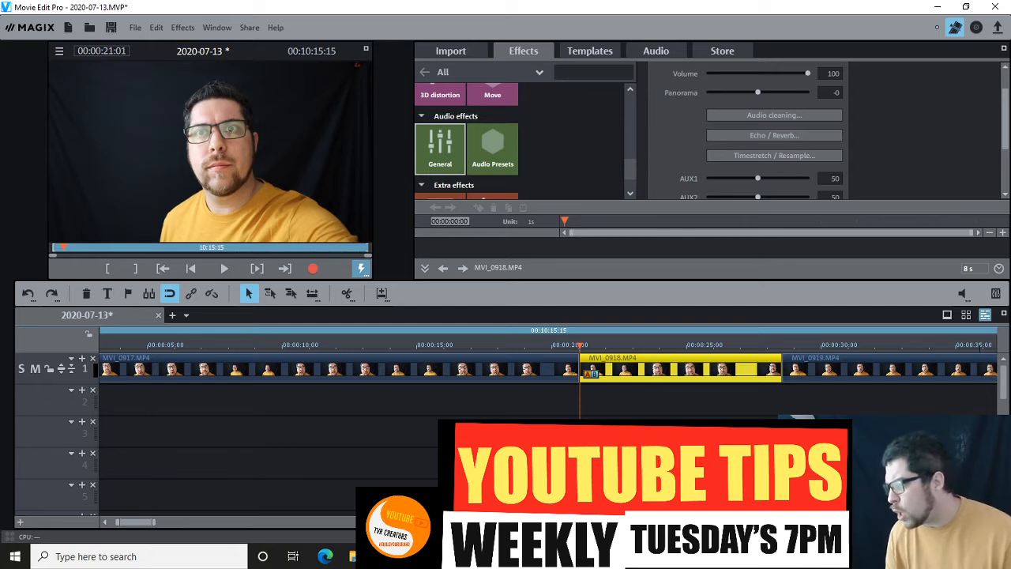
left_click(1000, 522)
left_click(1001, 522)
left_click(527, 347)
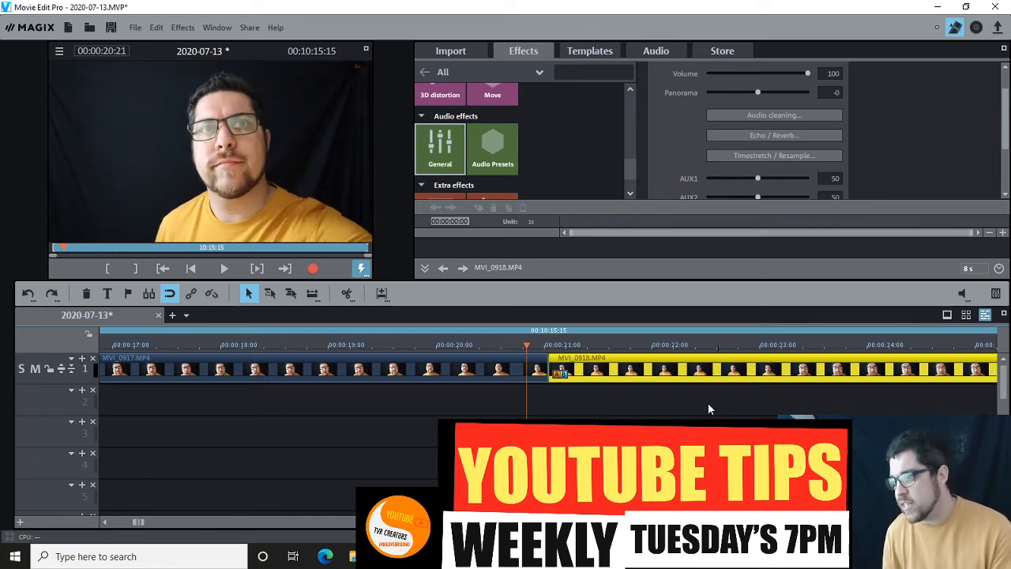
left_click(982, 522)
left_click(982, 522)
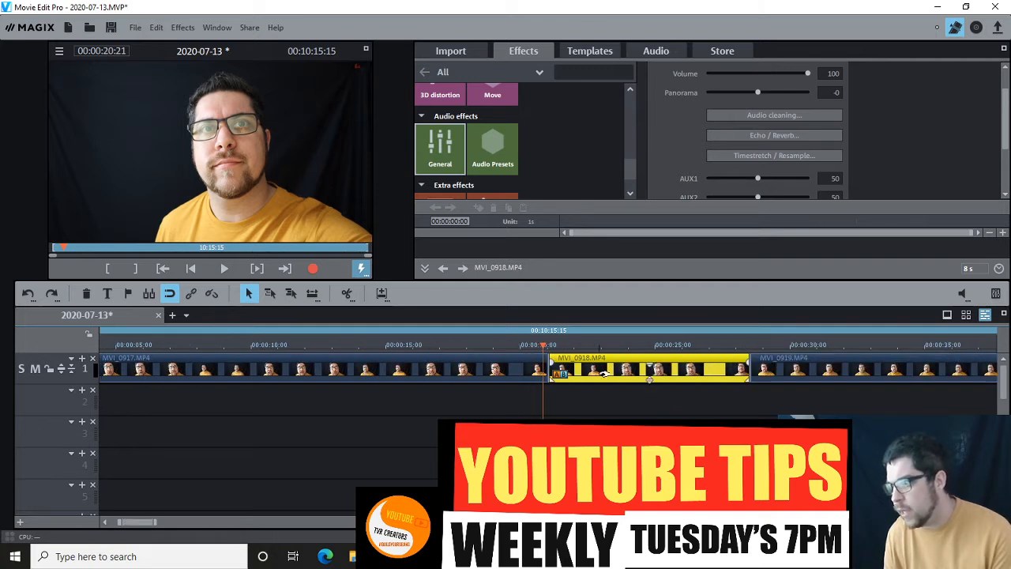
left_click(659, 346)
left_click(346, 293)
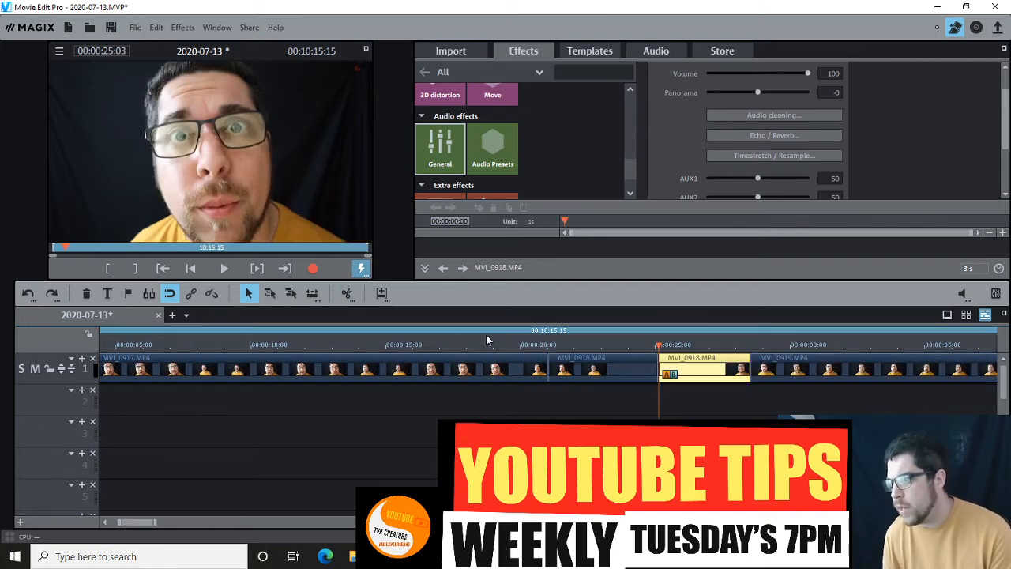
- Split the MVI_0917.MP4 clip at 00:00:15:16
left_click(415, 356)
left_click(403, 345)
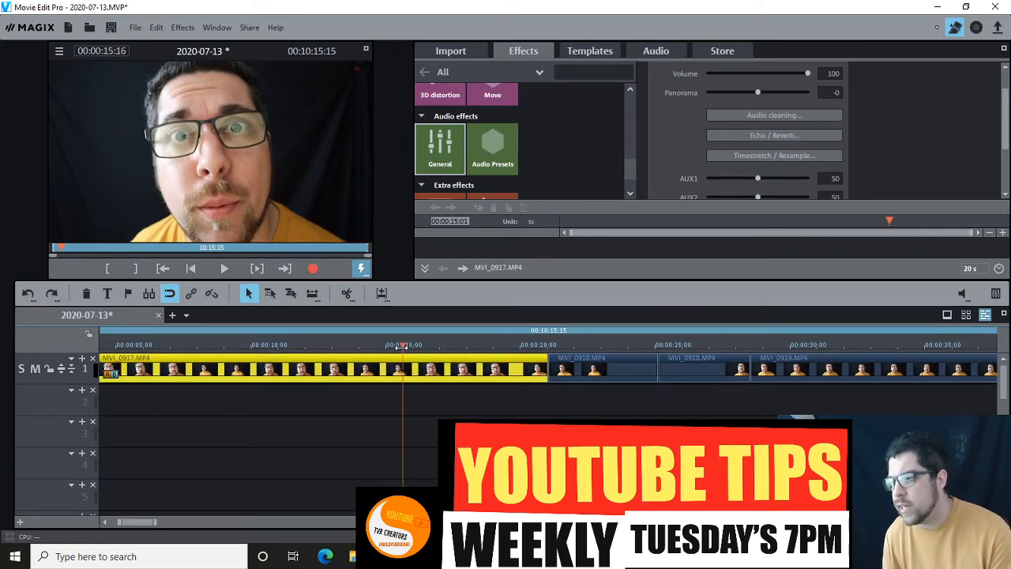
left_click(348, 293)
- Move MVI_0919.MP4 and the MVI_0918.MP4 pieces later on track 1 with gaps between clips, and pull the two MVI_0918.MP4 pieces apart
left_click(982, 523)
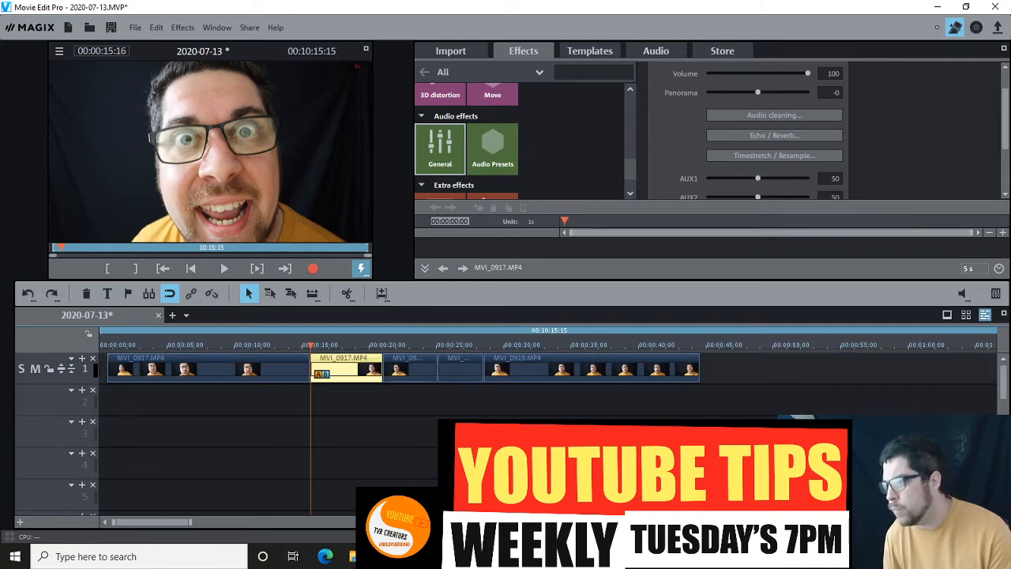
left_click_drag(529, 368, 461, 365)
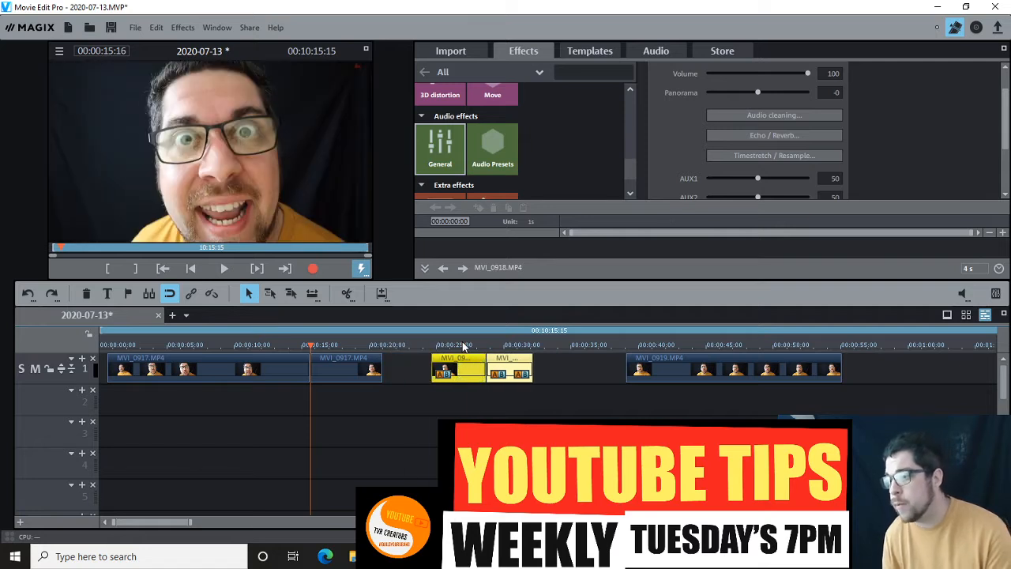
left_click(466, 345)
left_click(486, 346)
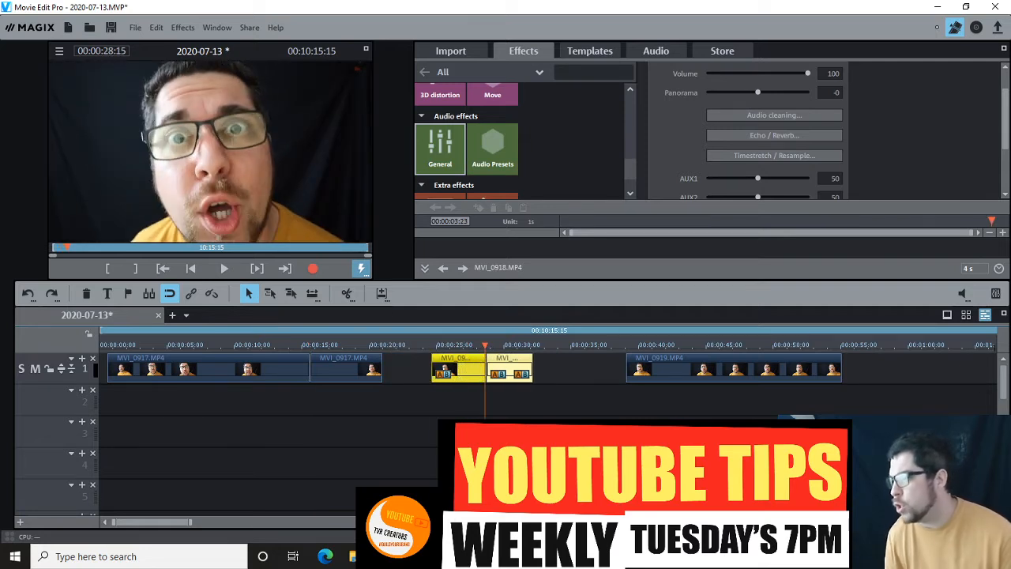
key("ctrl+Up")
key("ctrl+Up")
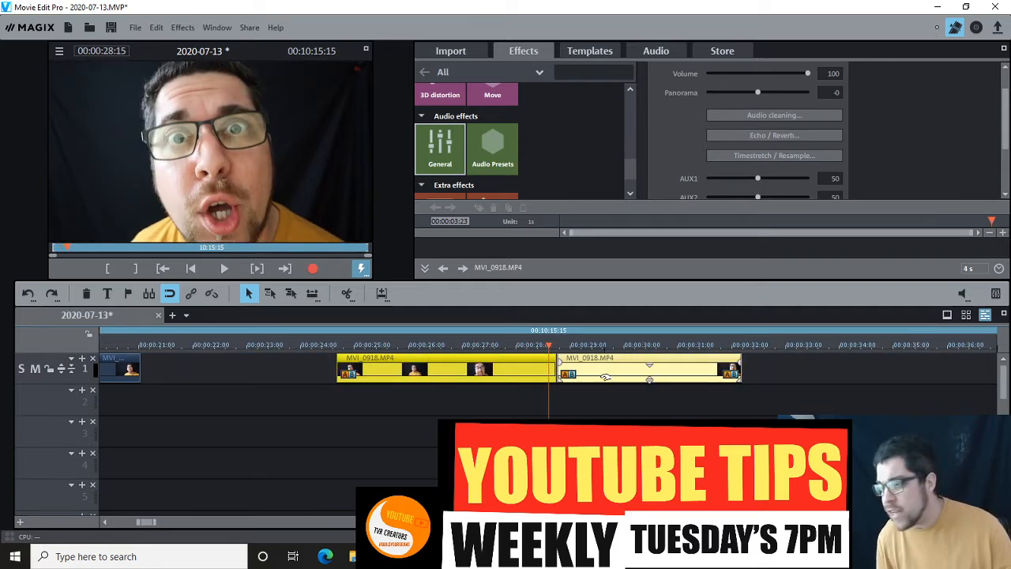
left_click(607, 408)
left_click_drag(573, 365, 593, 368)
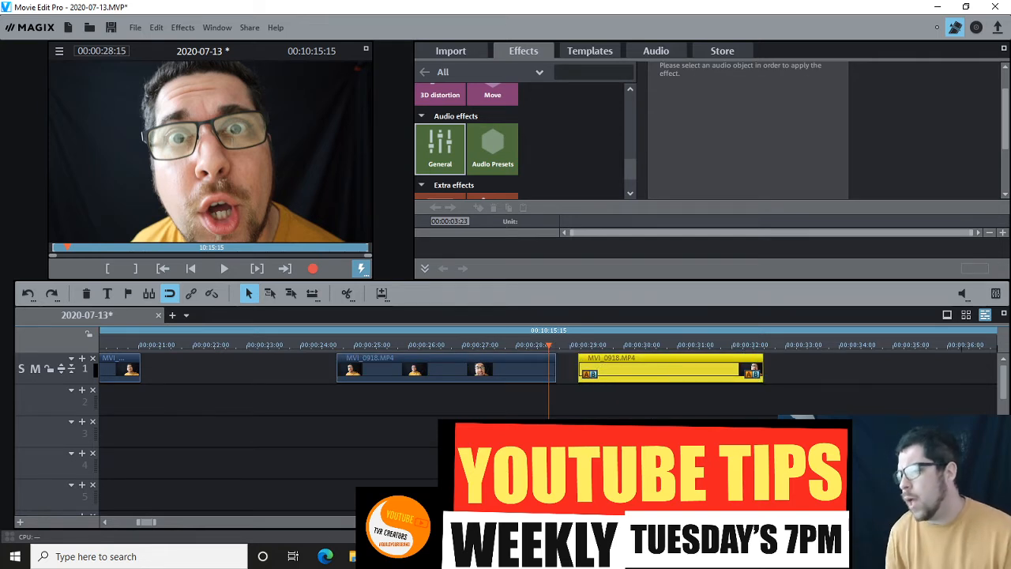
- Trim about one frame off the facing ends of the two MVI_0918.MP4 pieces, and move the second piece back against the first
key("ctrl+Up")
left_click(562, 373)
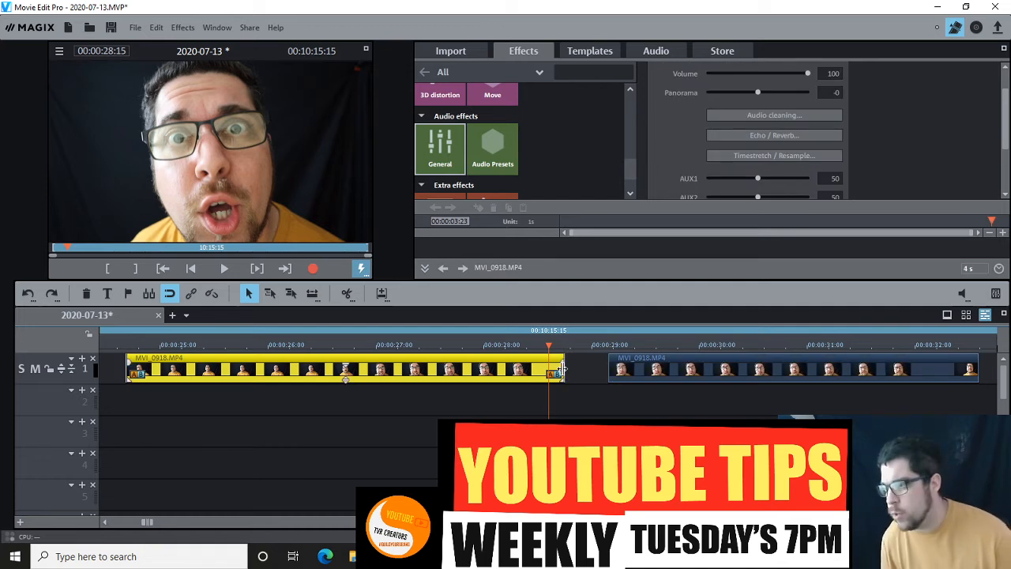
left_click_drag(563, 369, 558, 370)
left_click(614, 369)
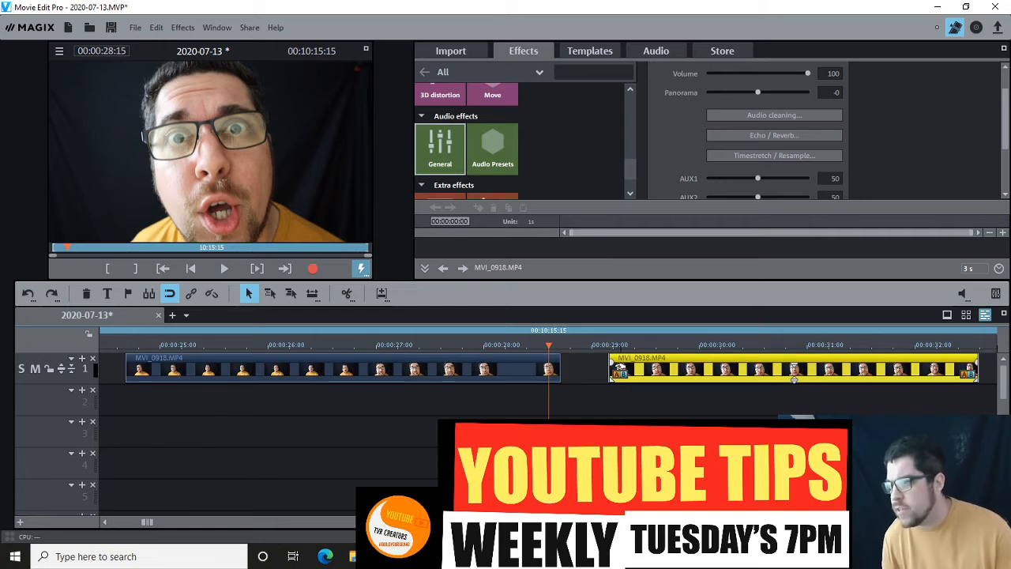
left_click_drag(611, 369, 615, 371)
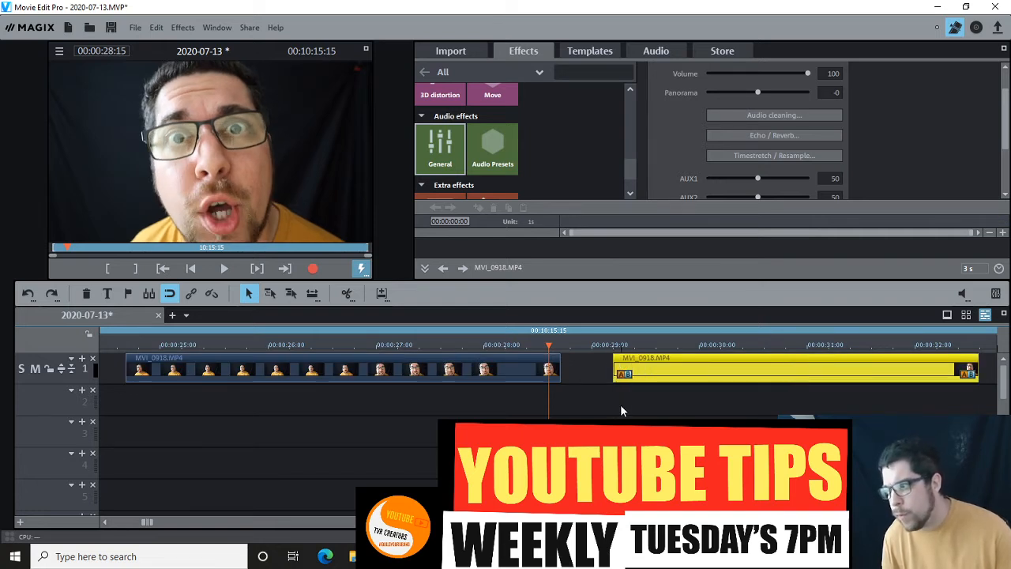
left_click(621, 403)
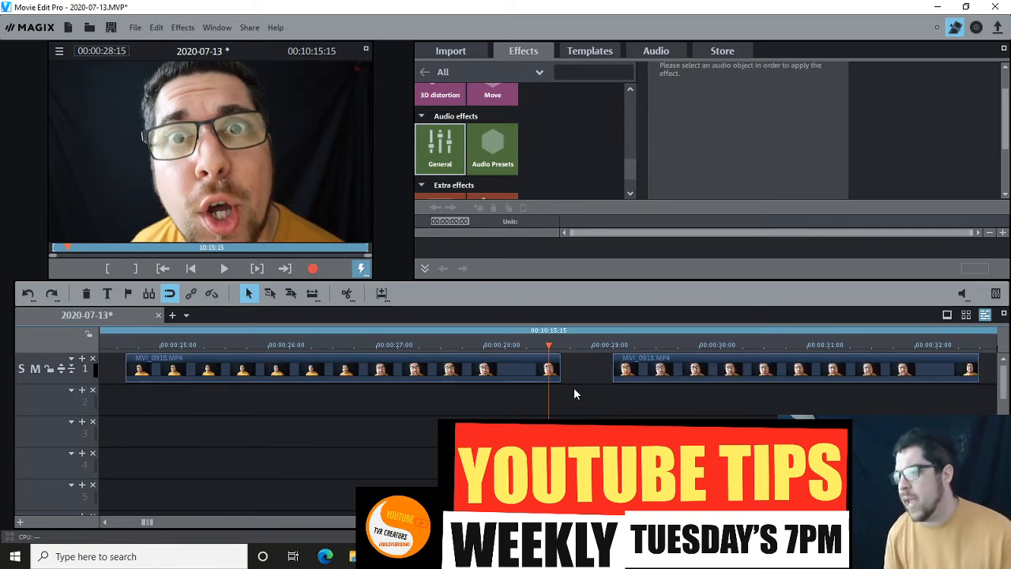
left_click_drag(632, 366, 580, 365)
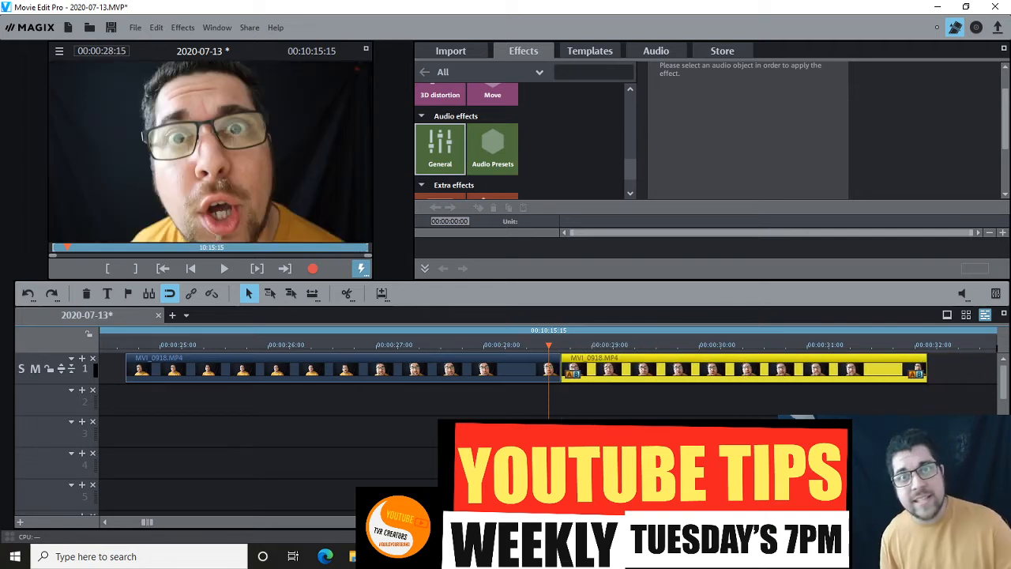
- Overlap the second MVI_0918.MP4 piece onto the first by about one frame to create a tiny crossfade, and play it back
left_click(1003, 521)
left_click(1003, 522)
left_click(1002, 522)
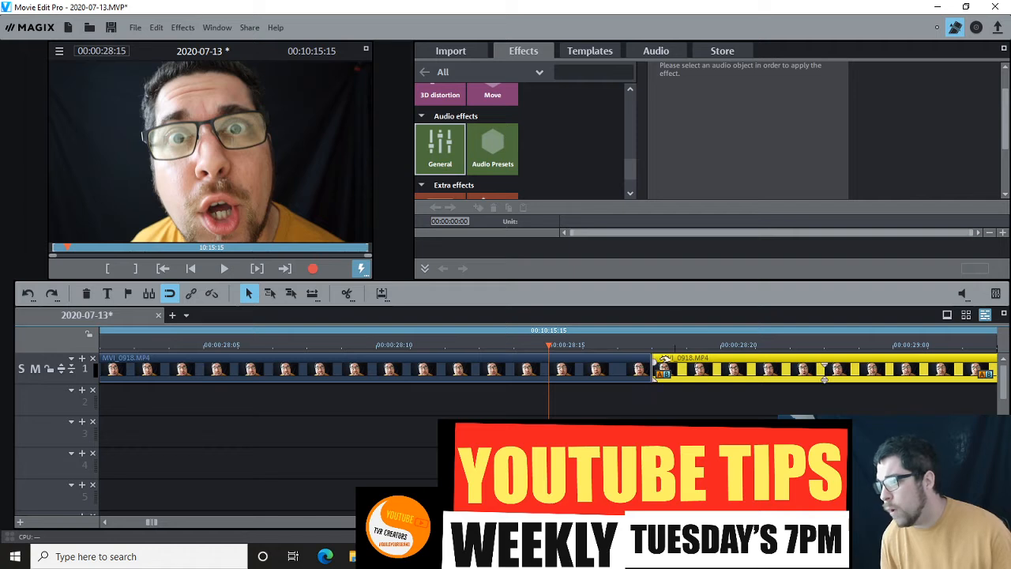
left_click(648, 346)
left_click(609, 345)
left_click_drag(678, 357, 655, 363)
left_click(518, 350)
key("space")
key("space")
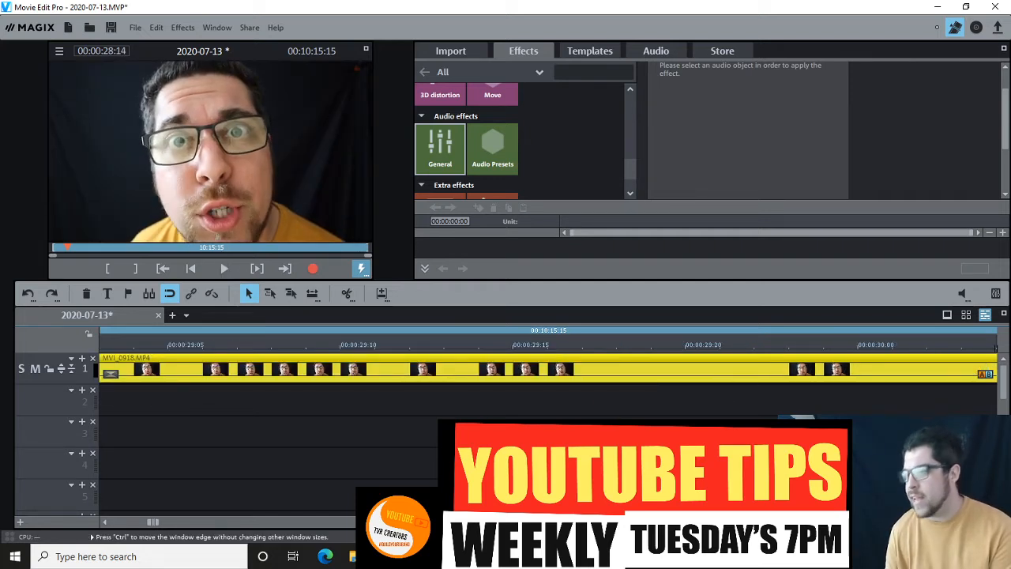
- Play the joined MVI_0918.MP4 pieces from 00:00:27:24 to review the short crossfade
key("ctrl+Down")
key("ctrl+Down")
key("ctrl+Down")
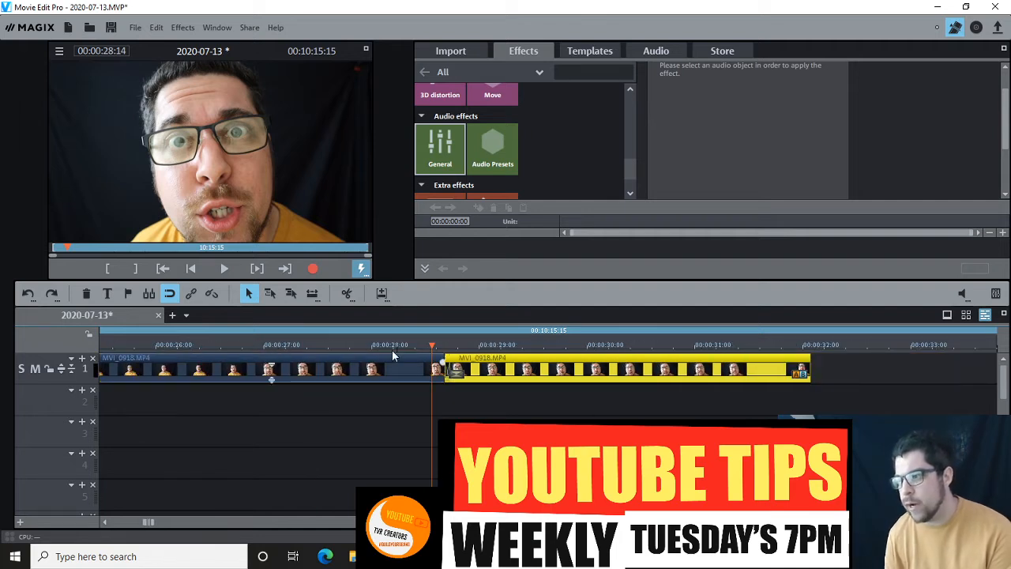
left_click(368, 347)
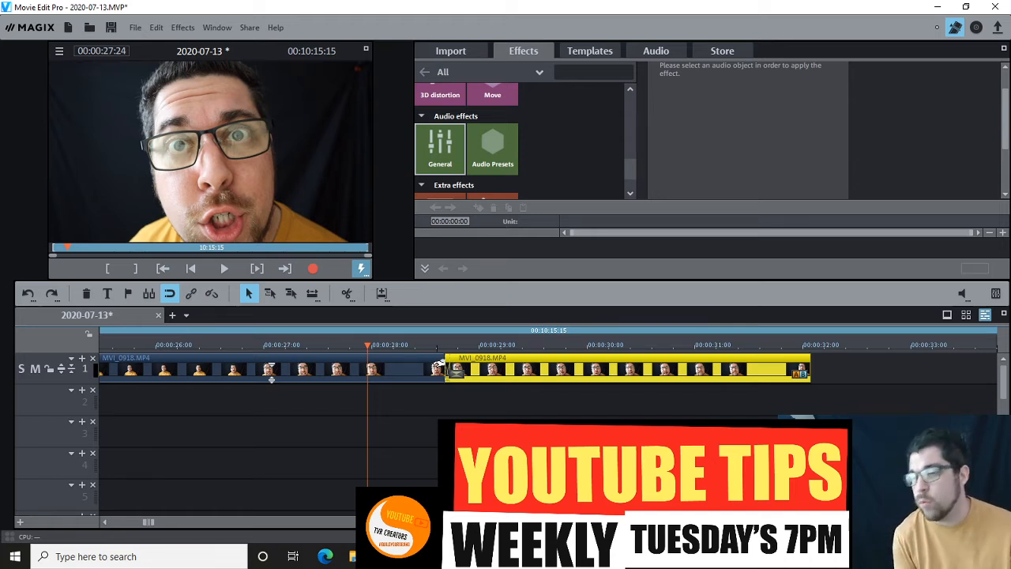
key("space")
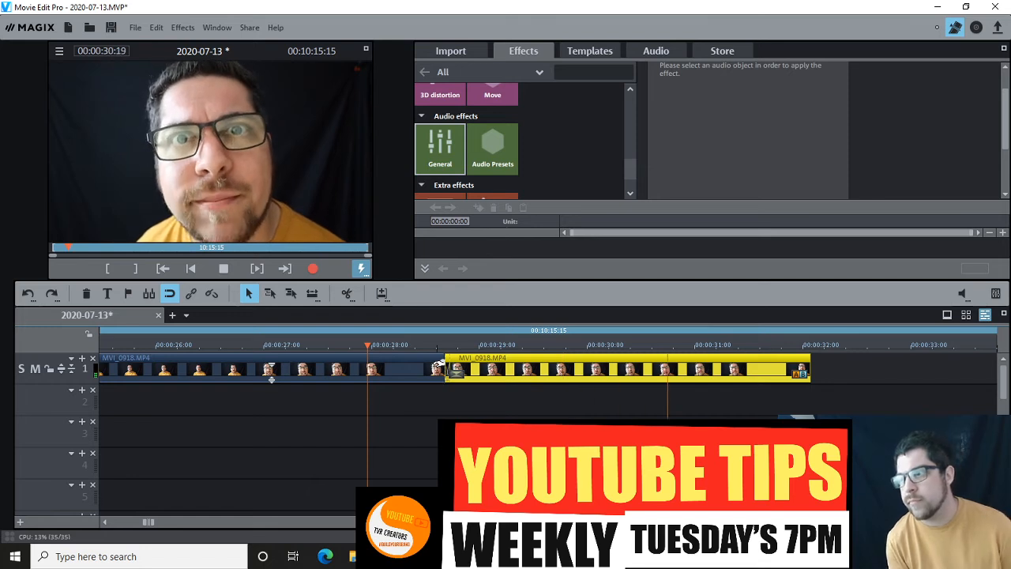
- Replay the one-frame crossfade between the two MVI_0918.MP4 pieces from 00:00:27:24, stopping playback after the join
key("space")
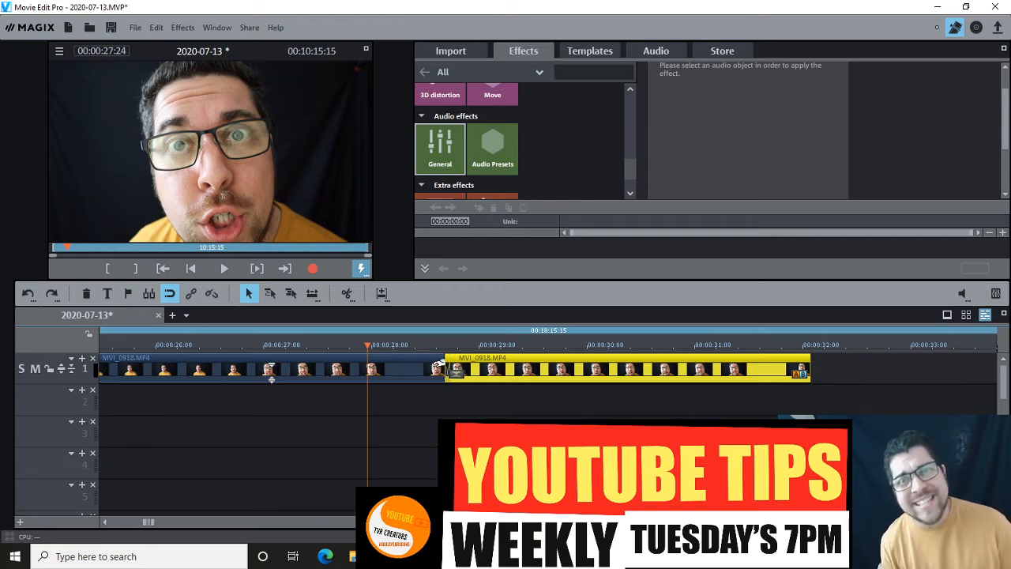
key("space")
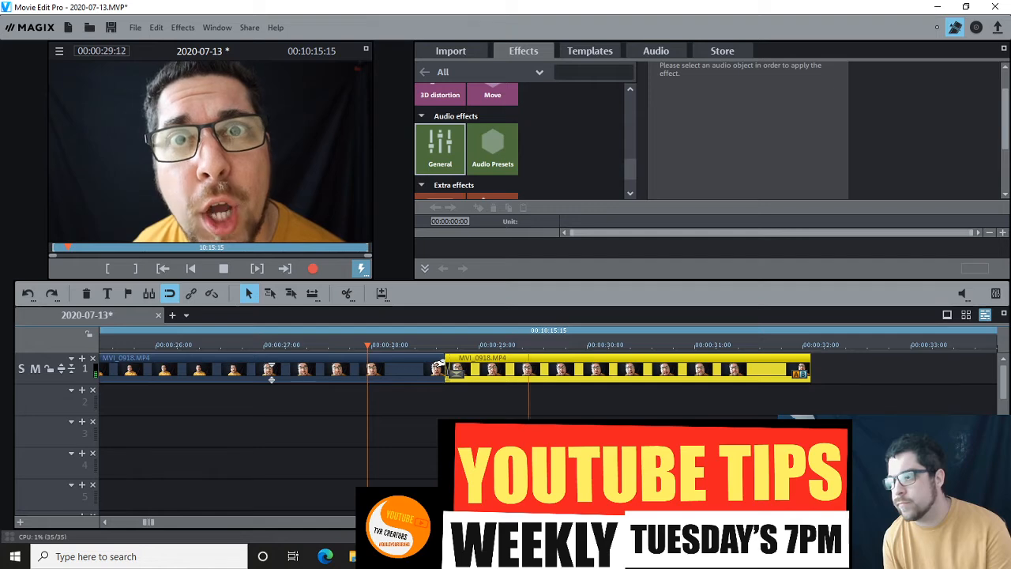
key("space")
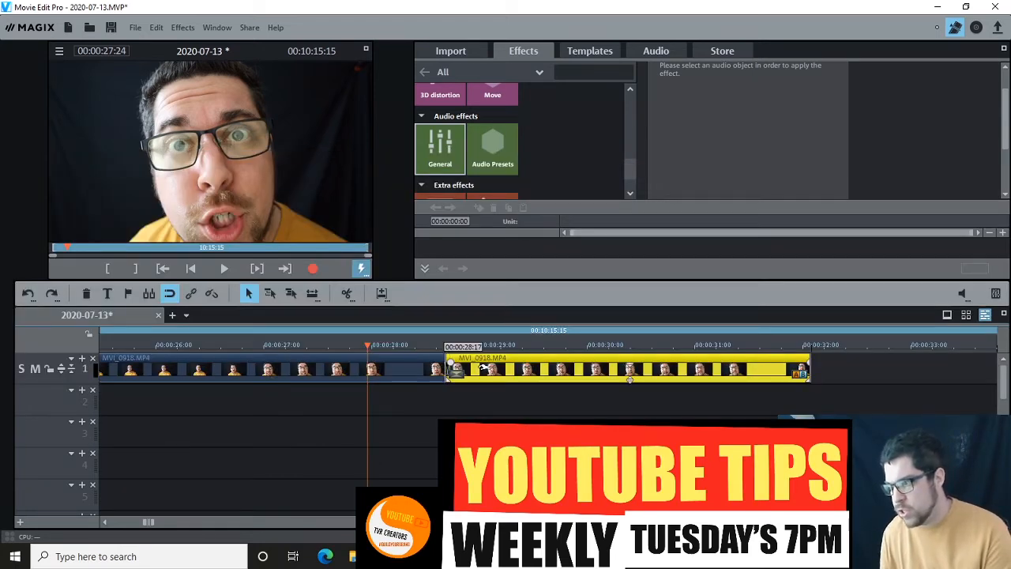
- Move the second MVI_0918.MP4 piece about two frames earlier to lengthen its crossfade with the first, and play the join
left_click_drag(484, 366, 475, 367)
key("space")
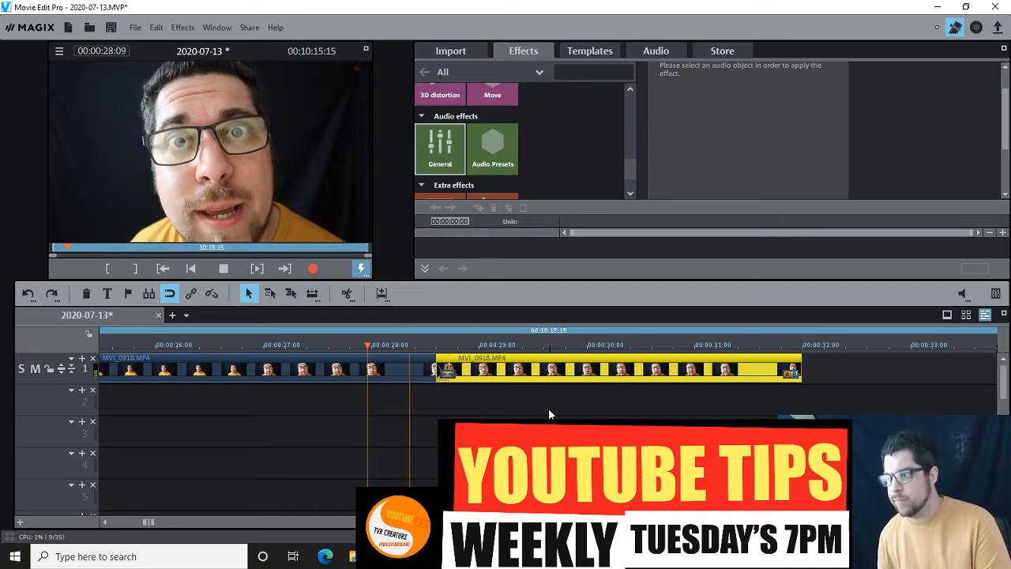
key("space")
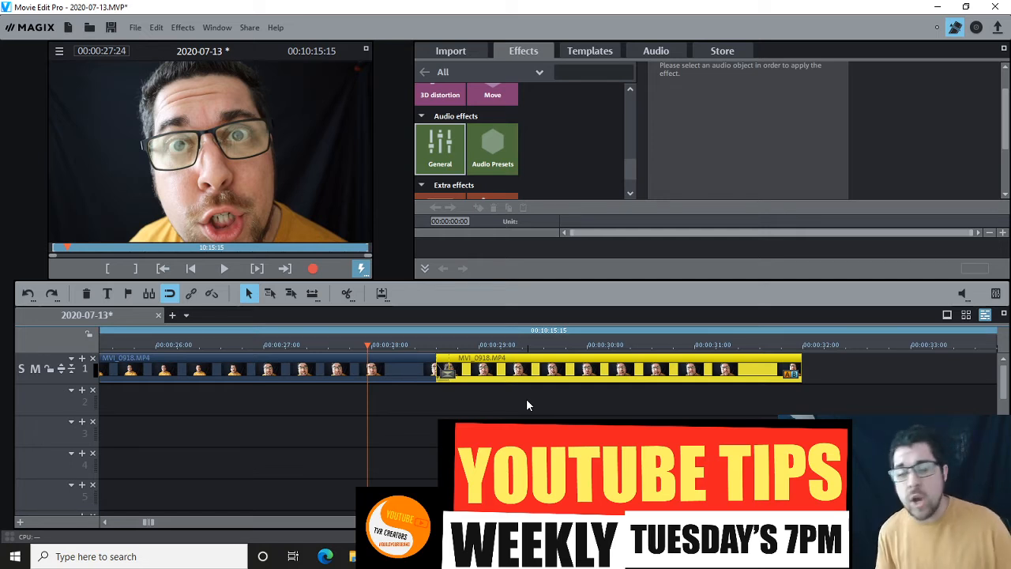
- Shift the second MVI_0918.MP4 piece about one frame later to shorten the crossfade, and play the join from 00:00:27:24
left_click_drag(500, 366, 504, 366)
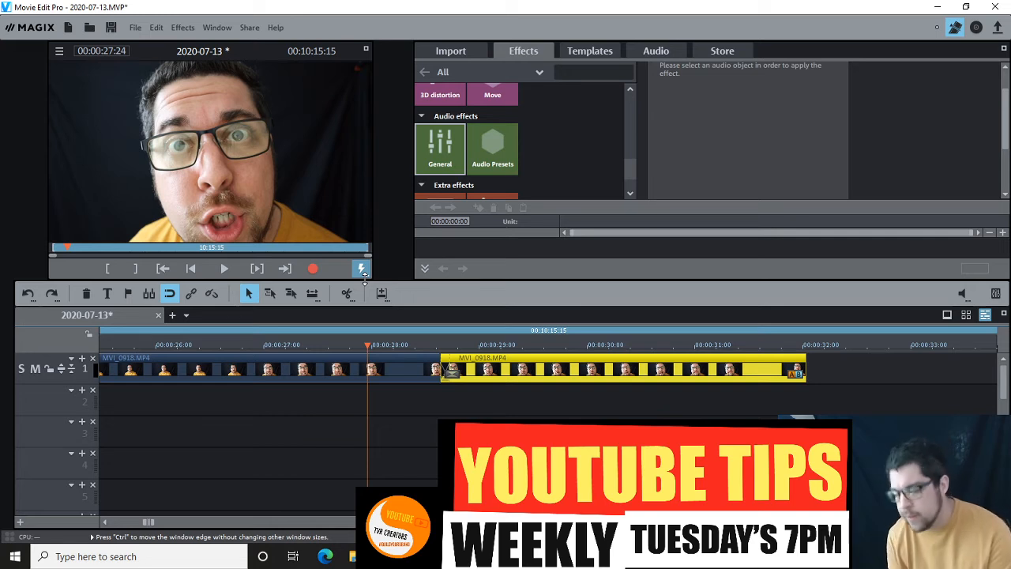
key("space")
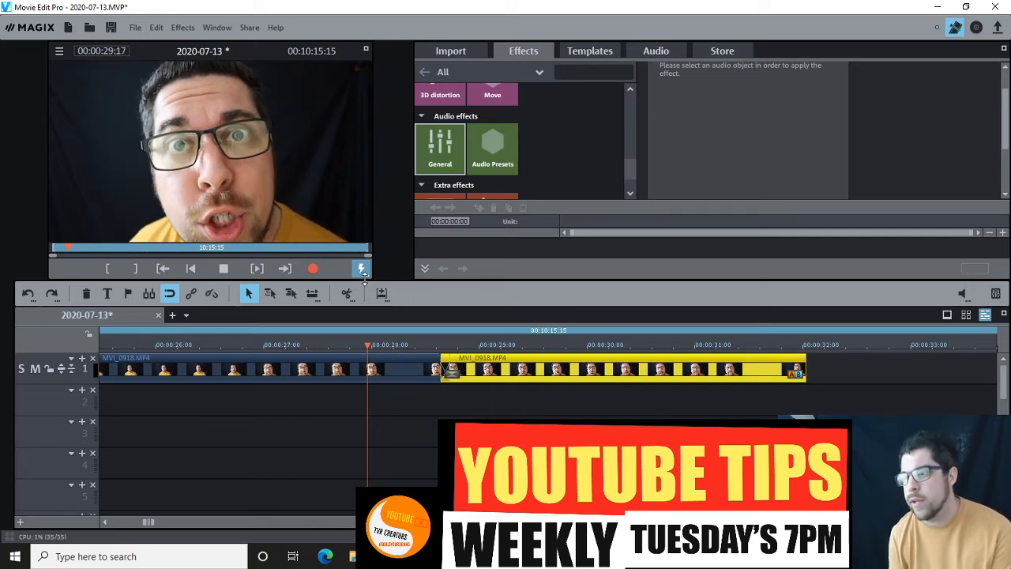
key("space")
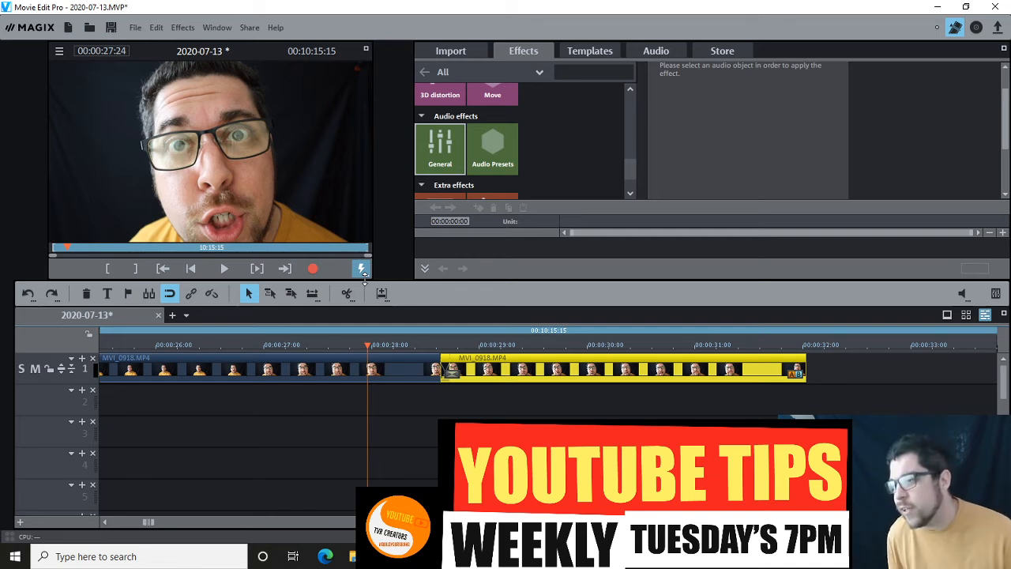
- Pull the second MVI_0918.MP4 piece away from the first on track 1, leaving a gap of about a quarter second
left_click_drag(506, 371, 541, 384)
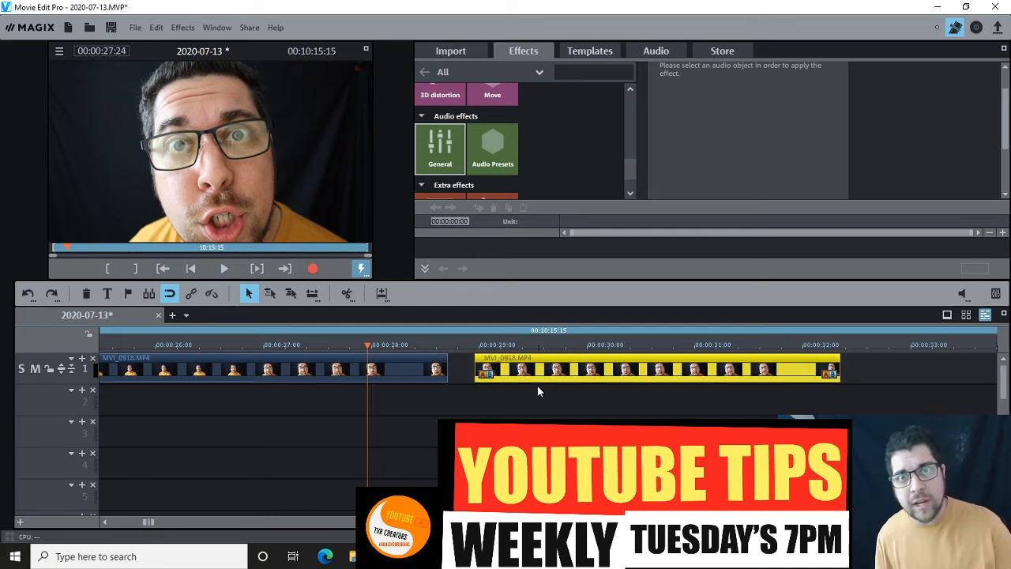